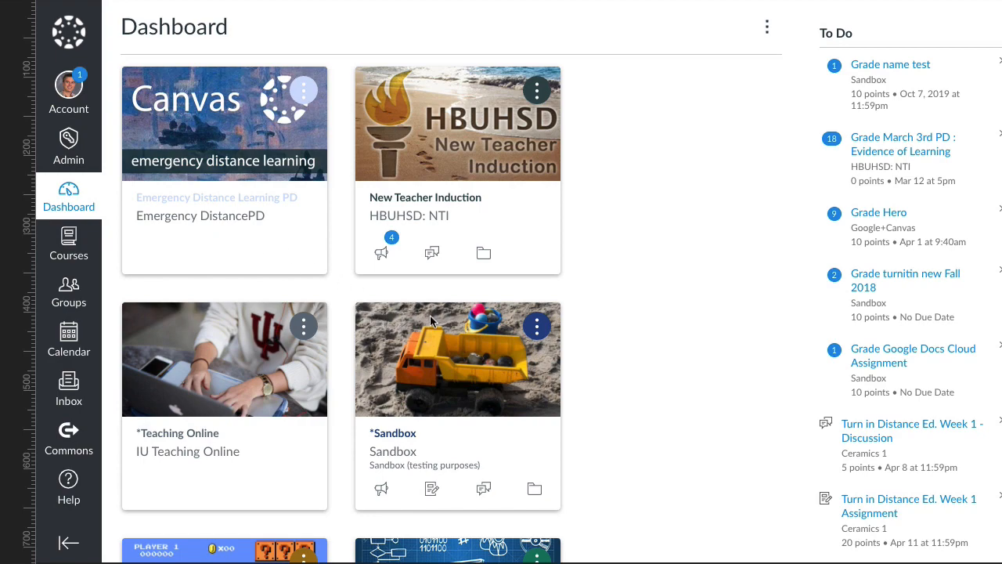
scroll(585, 420, "down", 2)
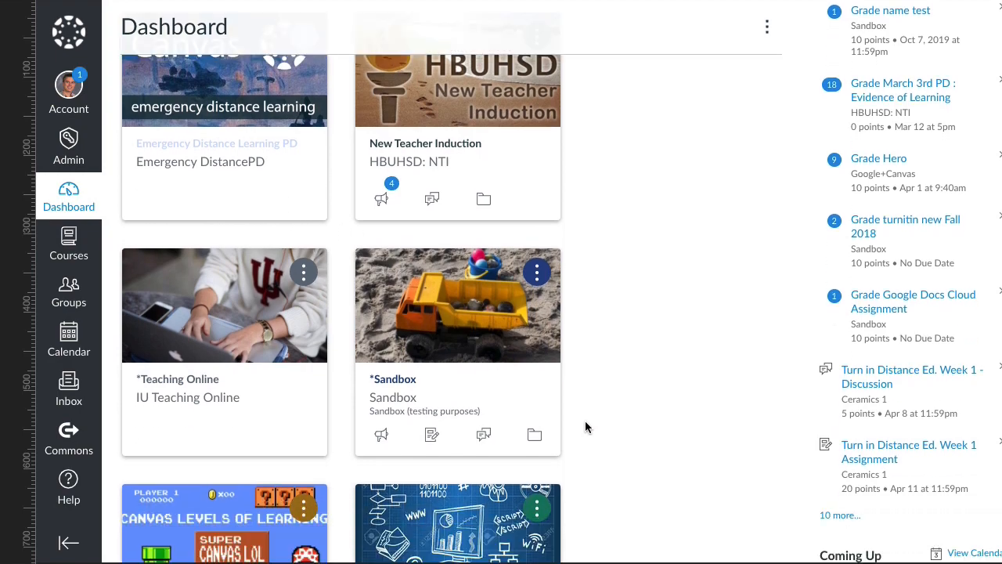
scroll(572, 423, "down", 5)
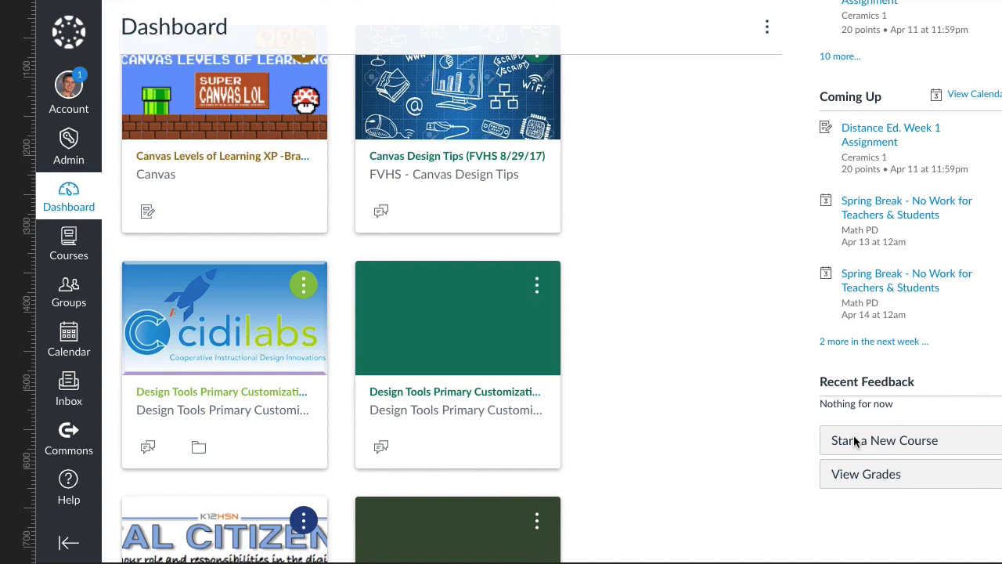
Create the course 'OpenStax Psychology (new)' with short name Psyc-101
left_click(854, 440)
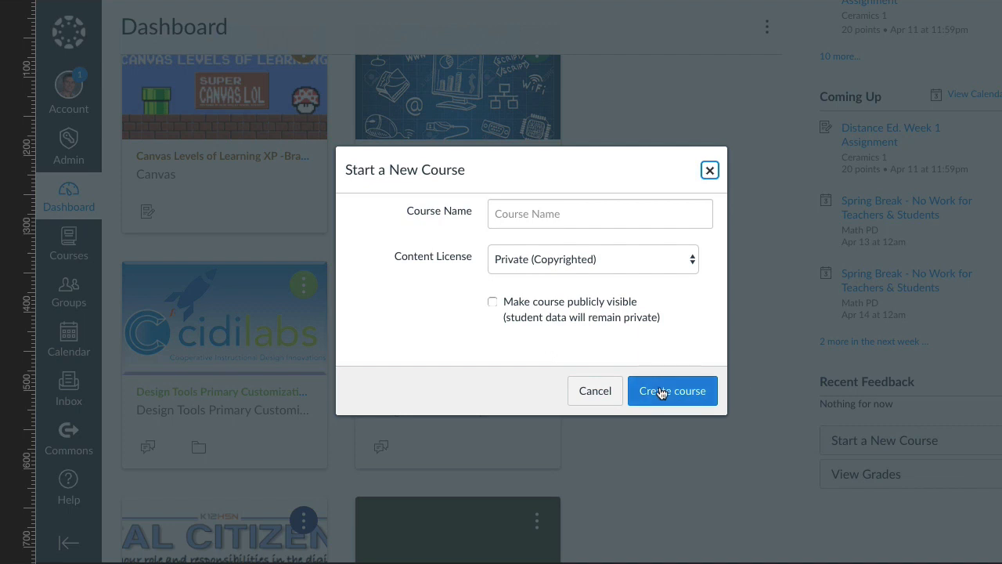
type("new OpenStax Psychology")
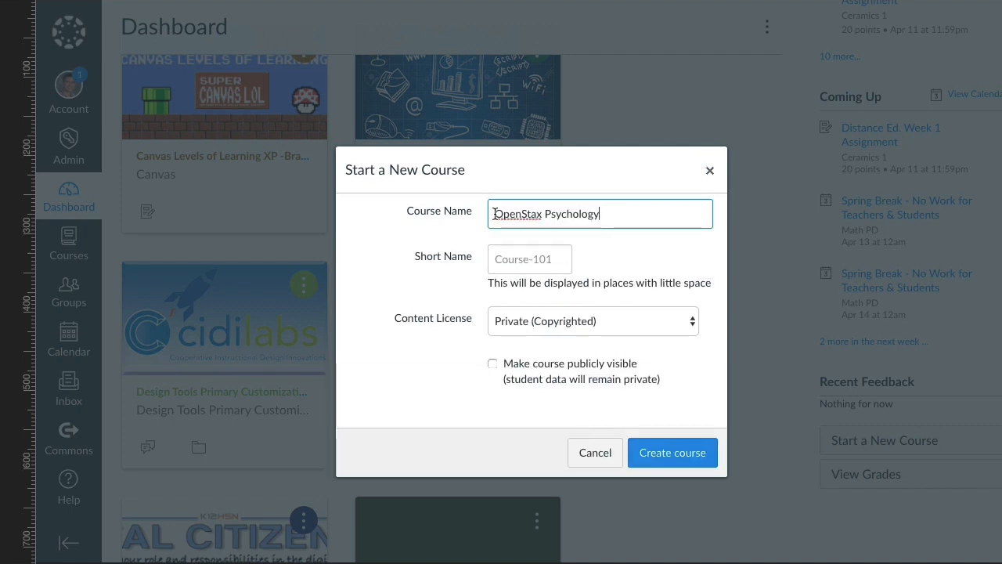
type(" (new")
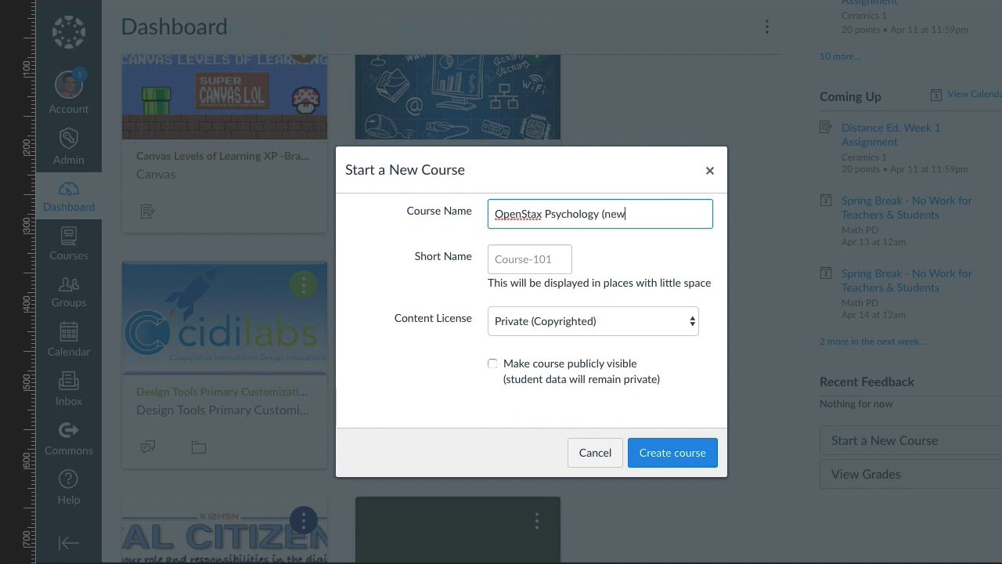
left_click(509, 259)
type("Psyc-101")
left_click(671, 454)
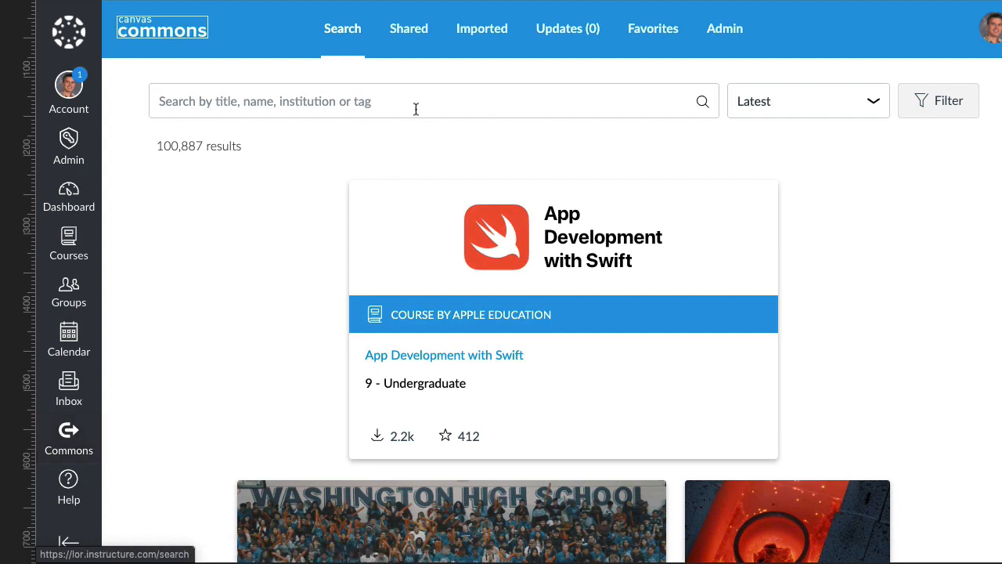
Search Canvas Commons for 'OpenStax Psychology'
left_click(188, 103)
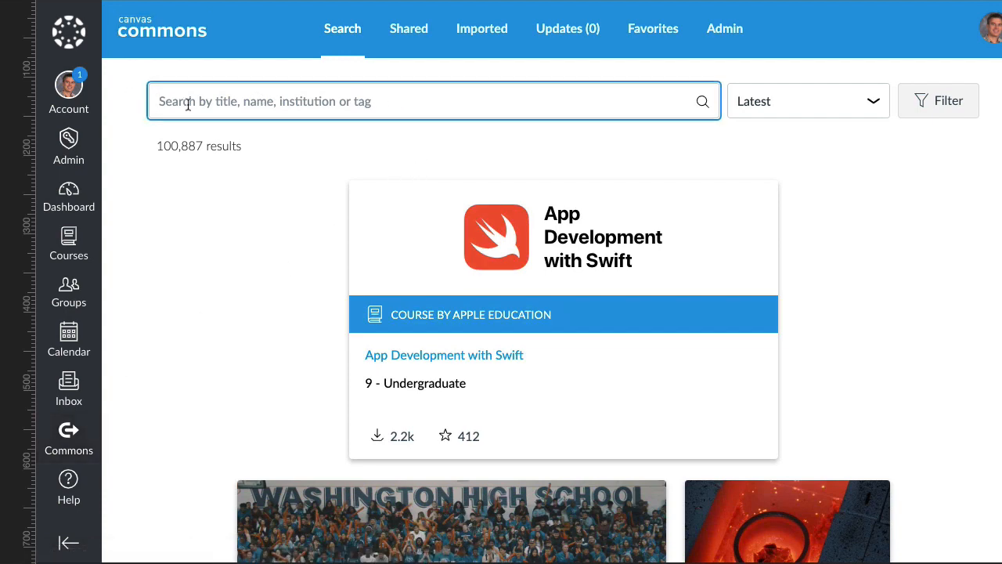
type("OpenStax Psychology")
key("Return")
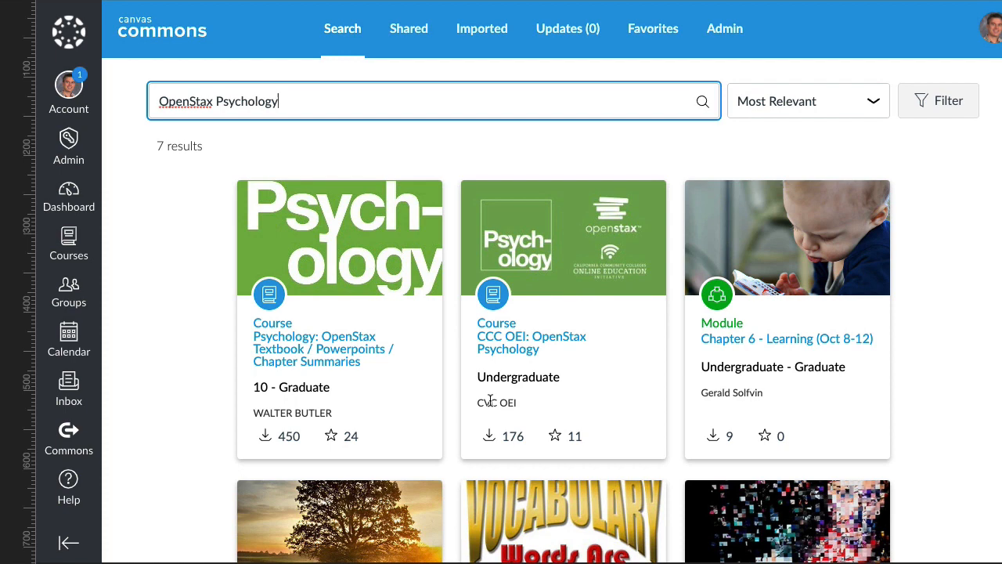
View the CCC OEI: OpenStax Psychology course resource details
left_click(496, 336)
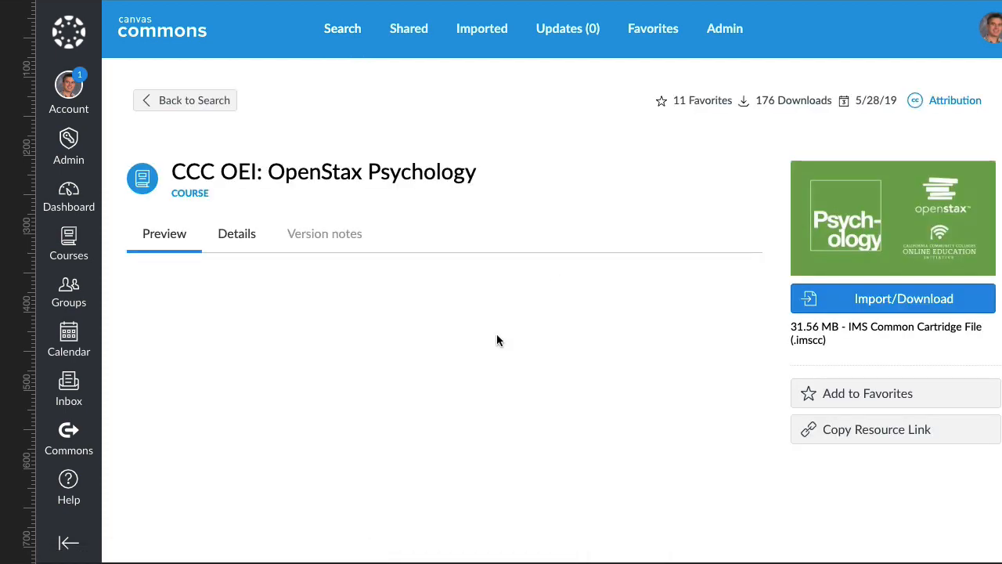
scroll(469, 374, "down", 1)
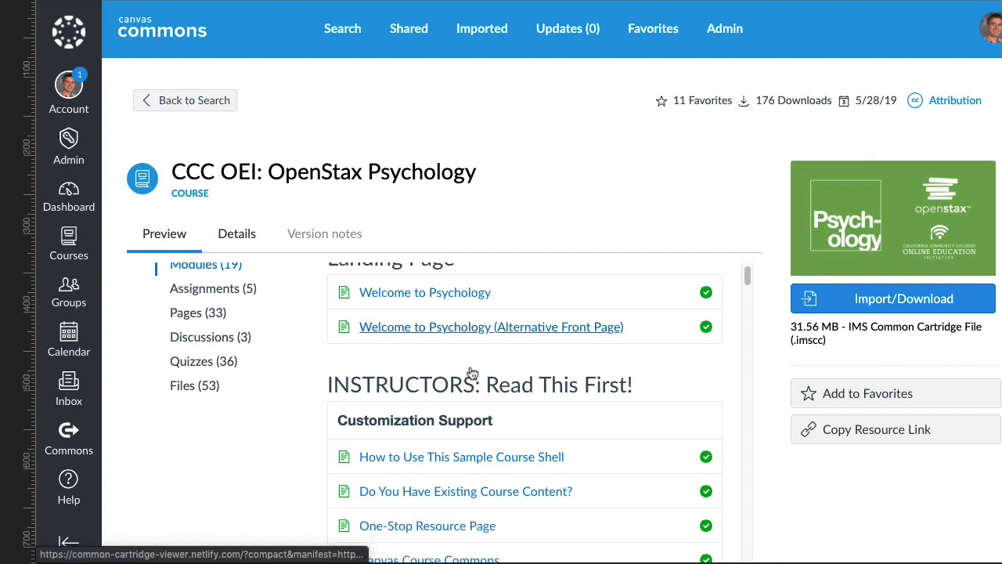
scroll(467, 384, "down", 4)
scroll(433, 415, "down", 3)
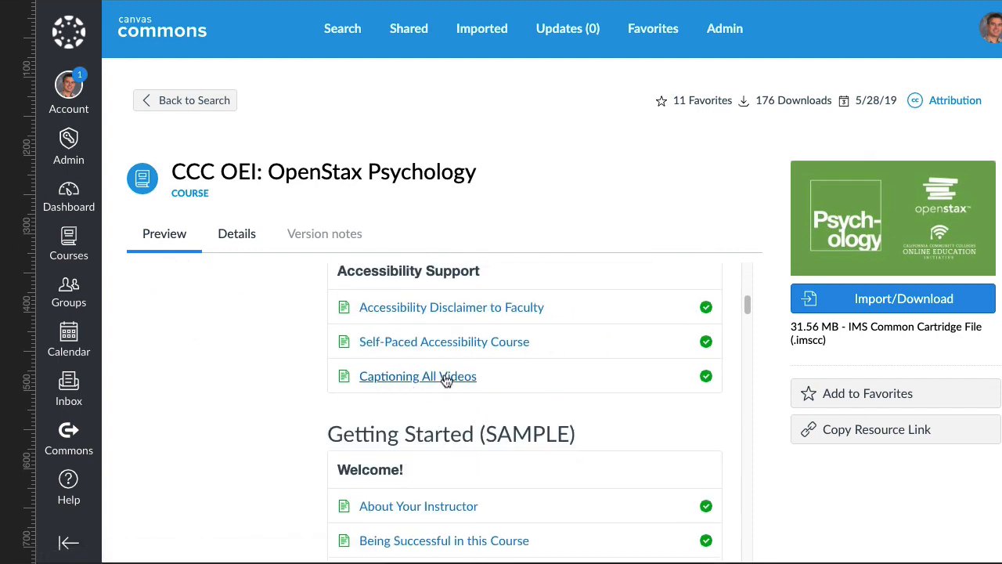
scroll(470, 392, "up", 10)
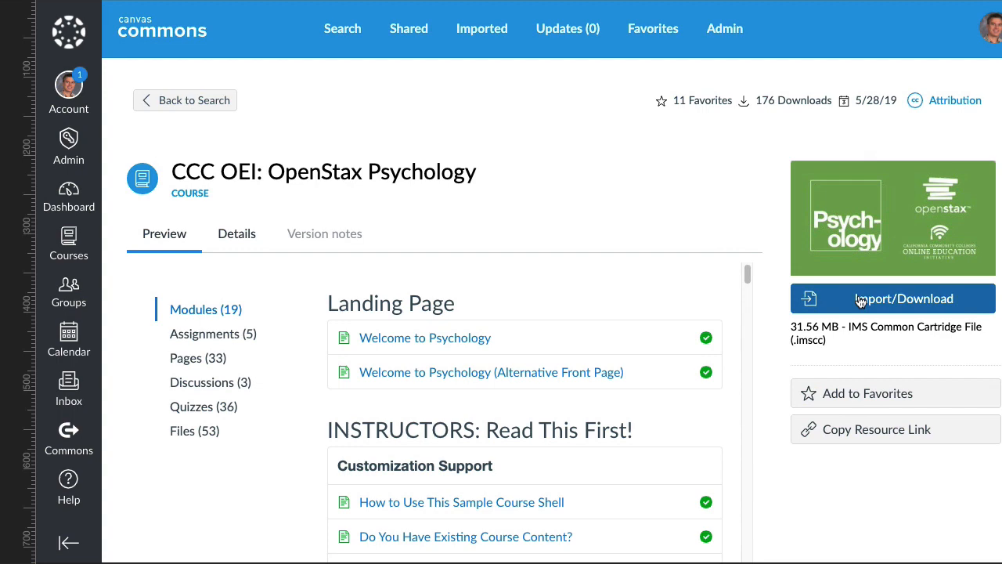
Import the Commons resource into the OpenStax Psychology (new) course
left_click(861, 300)
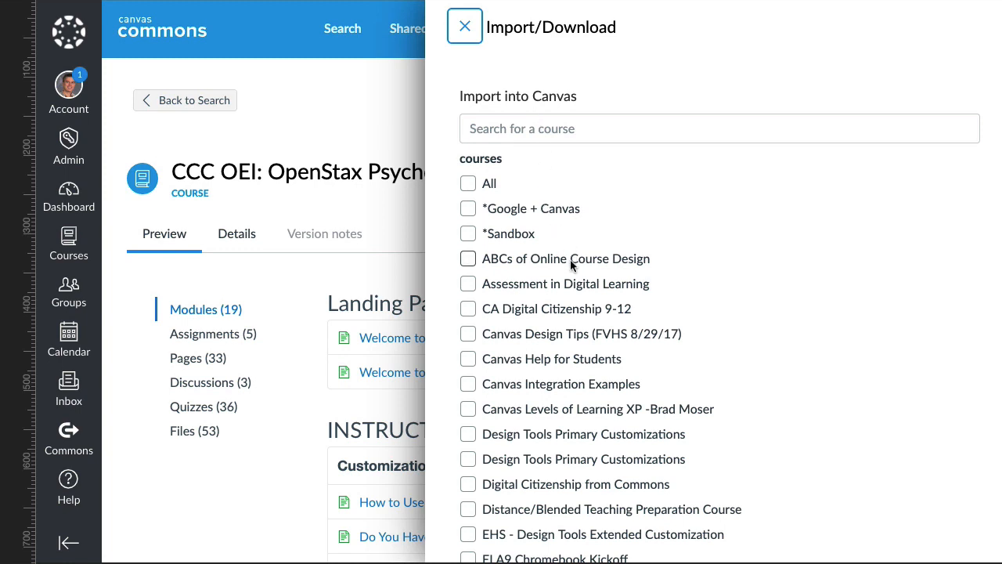
scroll(570, 259, "down", 1)
scroll(580, 309, "down", 1)
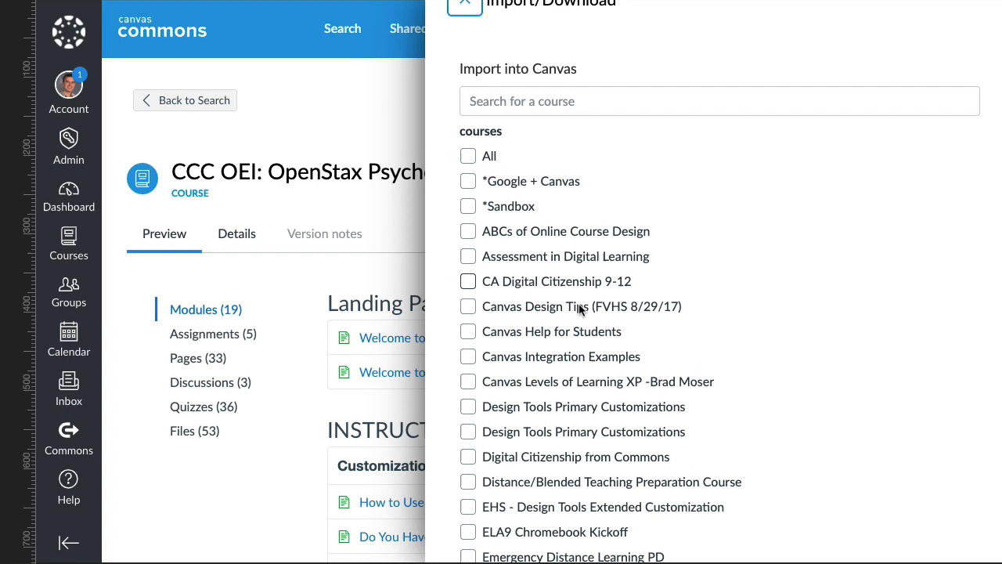
scroll(580, 329, "down", 2)
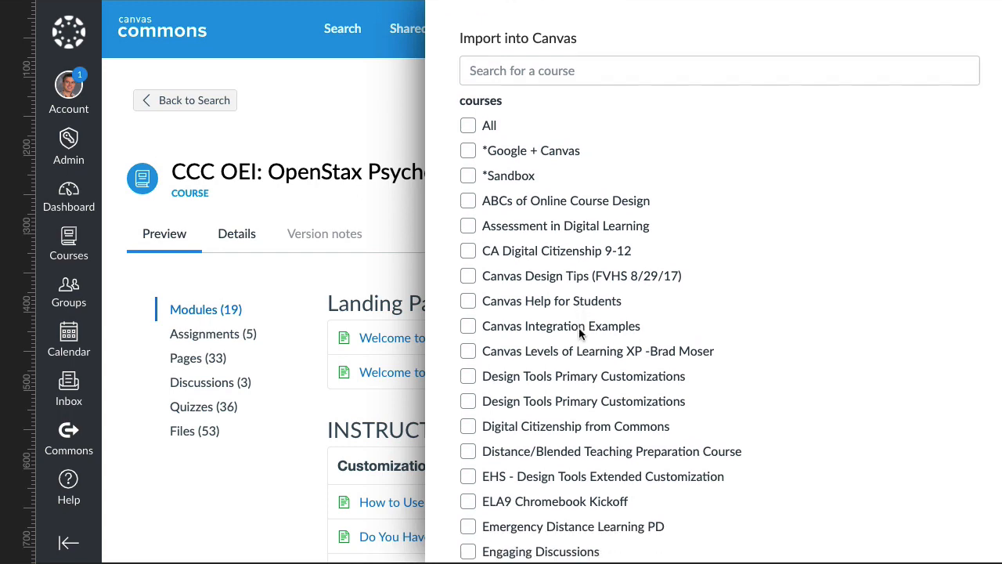
scroll(580, 329, "down", 5)
scroll(579, 328, "down", 3)
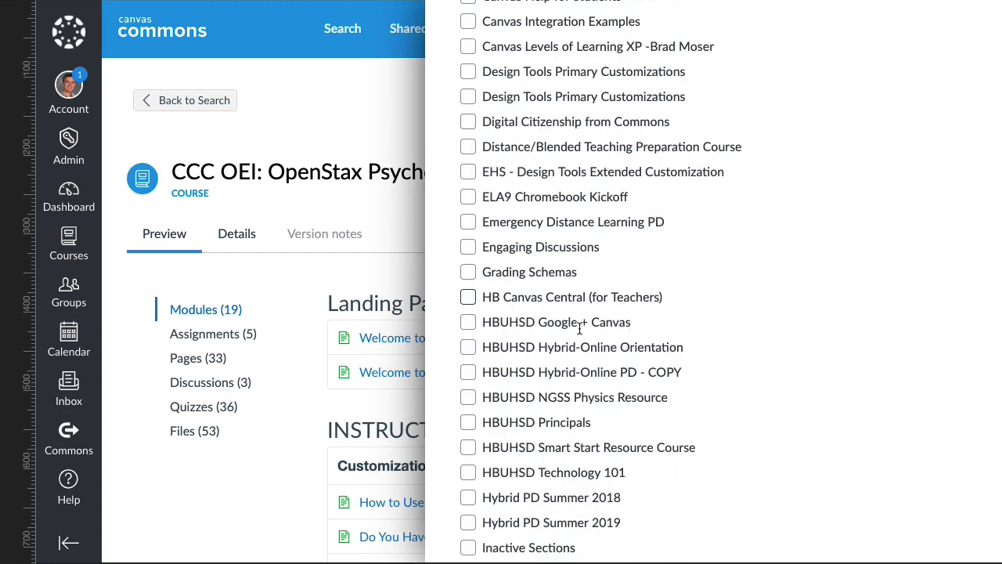
scroll(579, 328, "down", 2)
scroll(579, 329, "down", 2)
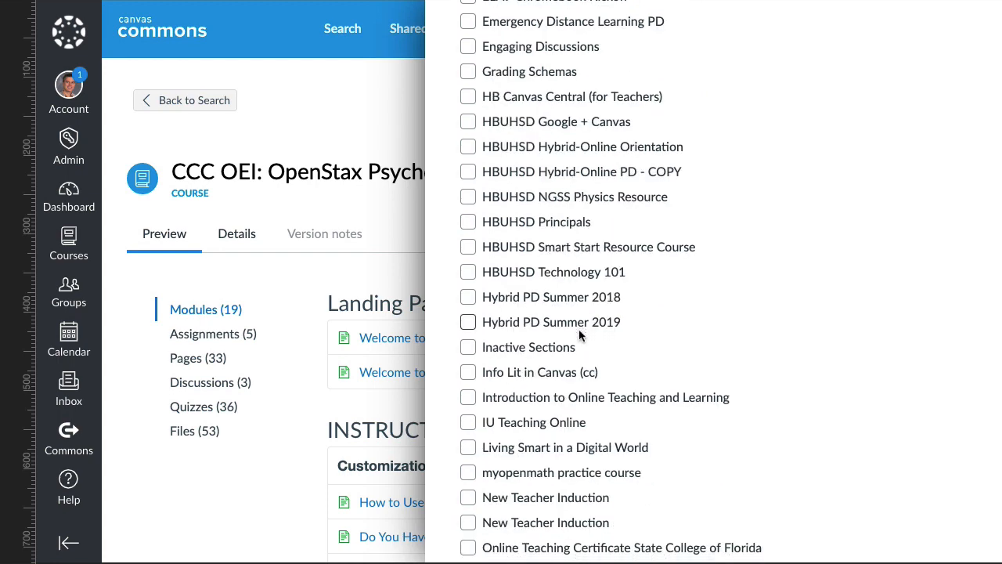
scroll(579, 329, "down", 3)
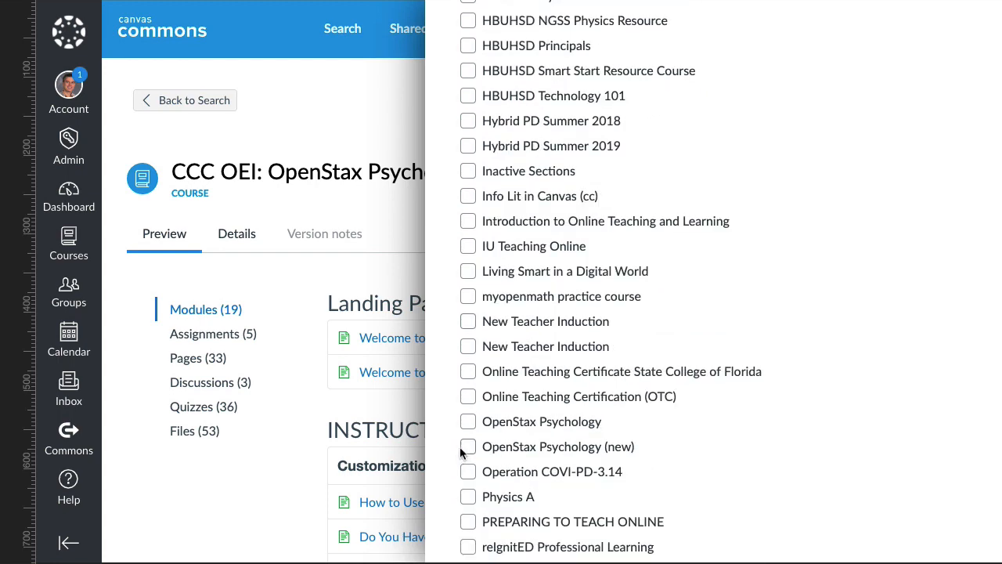
scroll(479, 427, "down", 1)
left_click(469, 425)
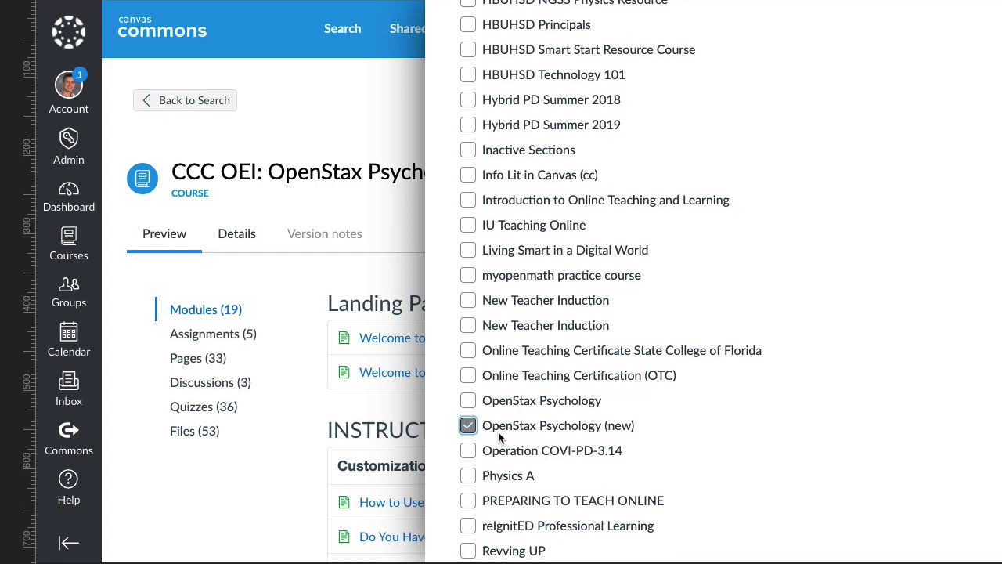
scroll(634, 427, "down", 3)
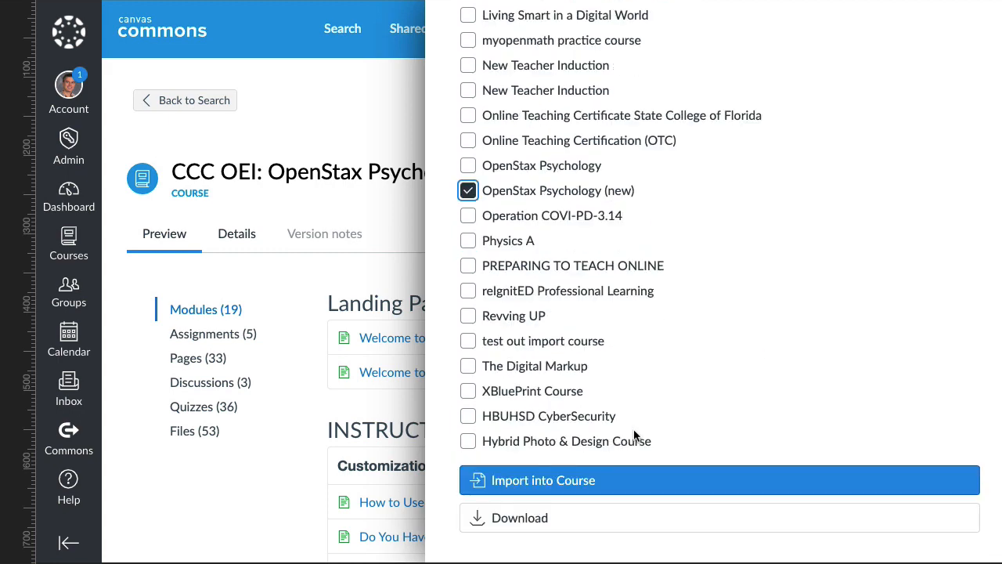
left_click(553, 489)
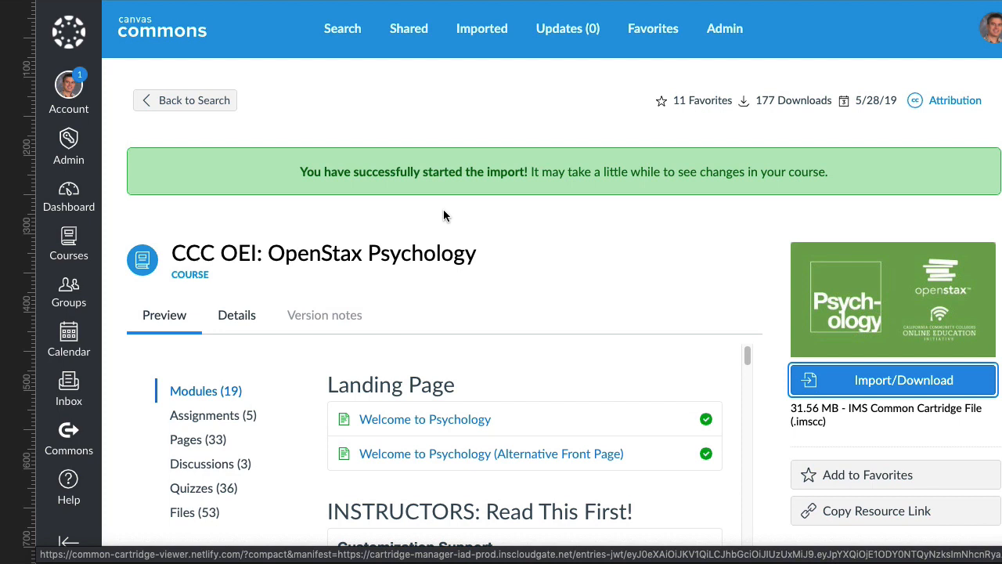
From the dashboard, enter OpenStax Psychology (new) and view its People list
left_click(66, 195)
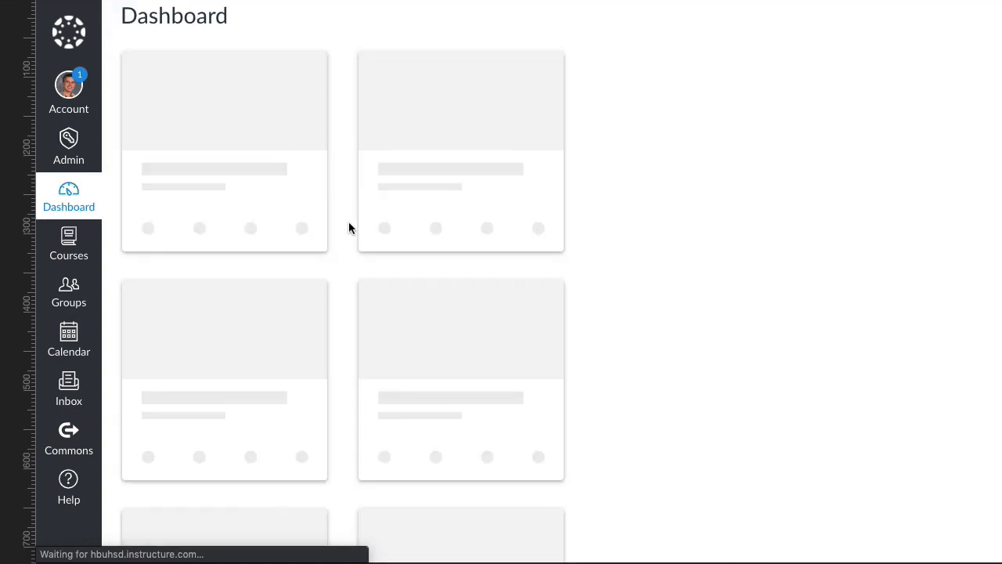
scroll(385, 290, "down", 2)
scroll(384, 293, "down", 3)
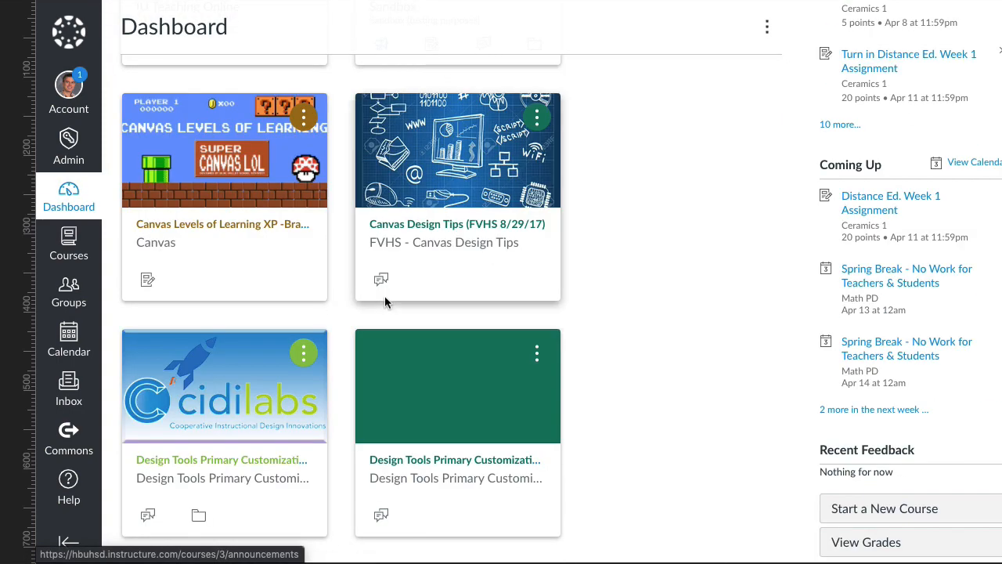
scroll(384, 301, "down", 5)
scroll(385, 301, "down", 5)
scroll(386, 304, "down", 5)
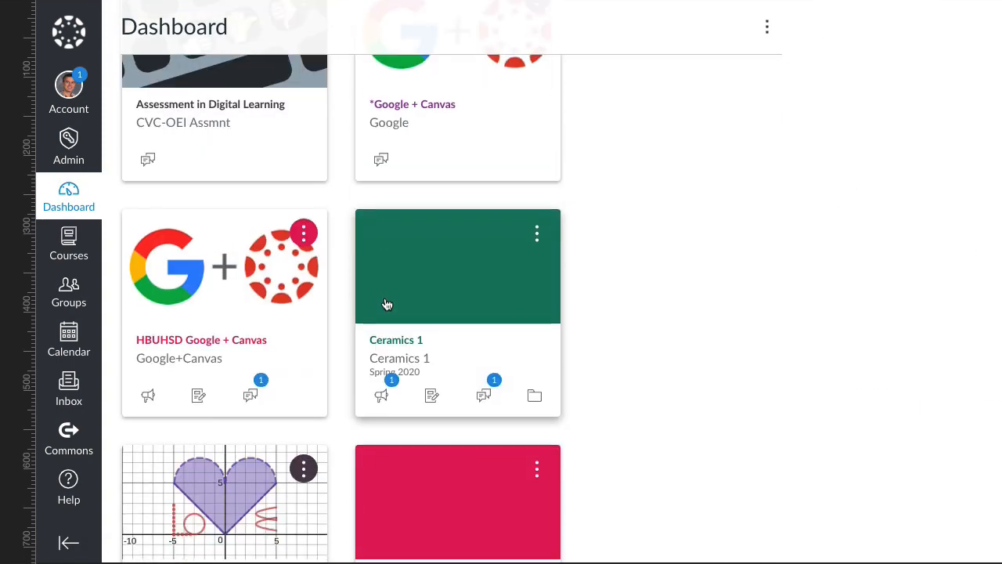
scroll(386, 303, "down", 5)
scroll(384, 304, "down", 3)
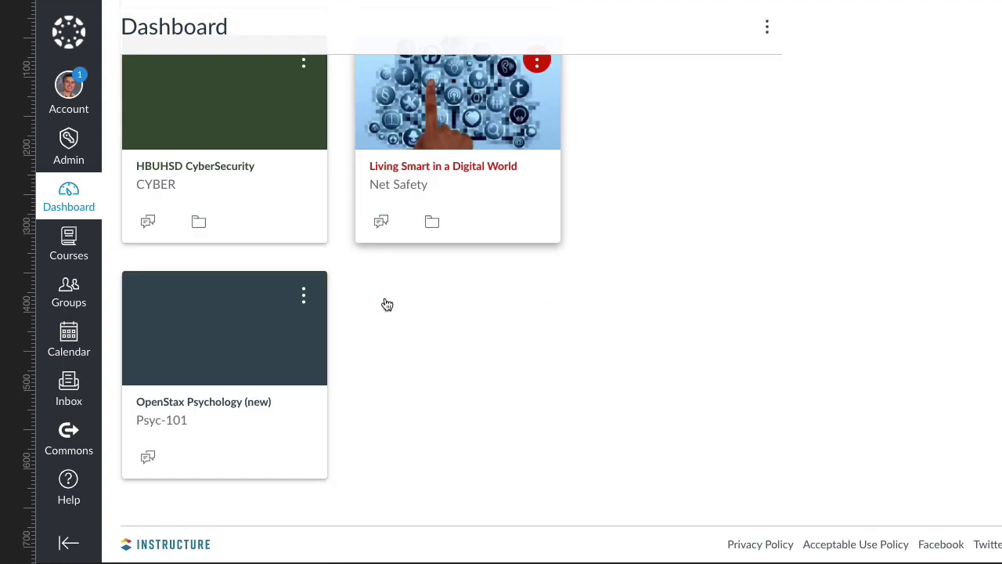
left_click(212, 404)
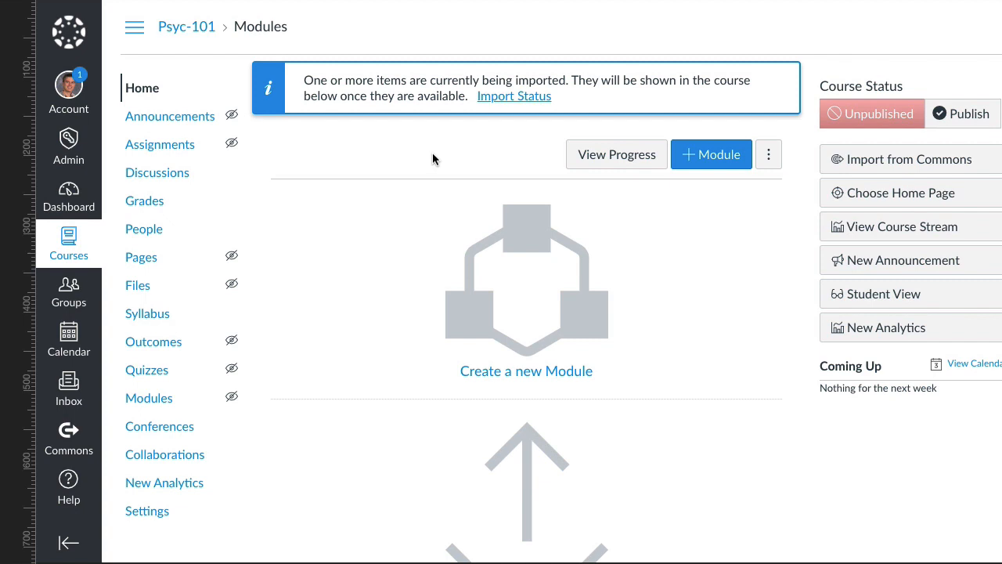
left_click(152, 235)
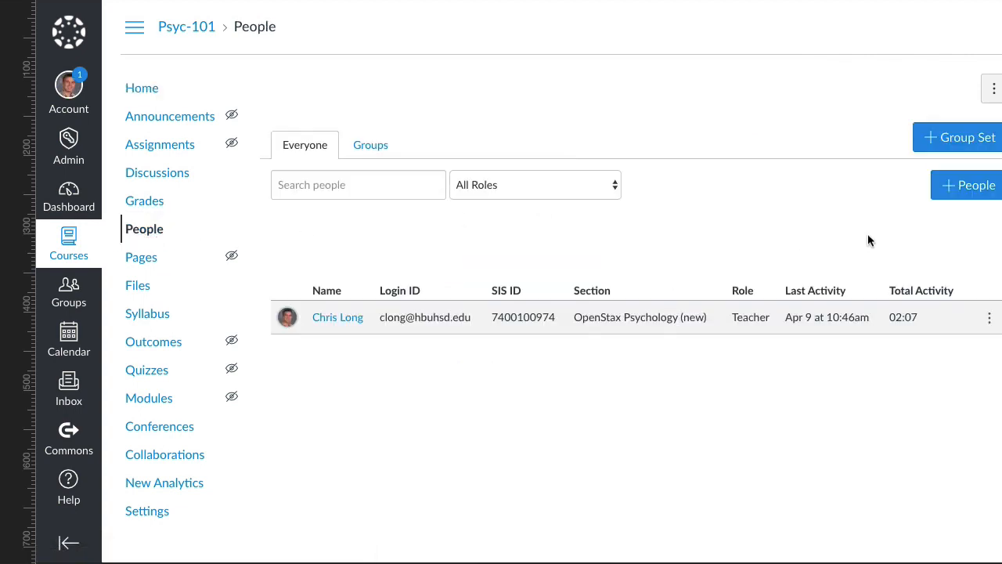
left_click(967, 195)
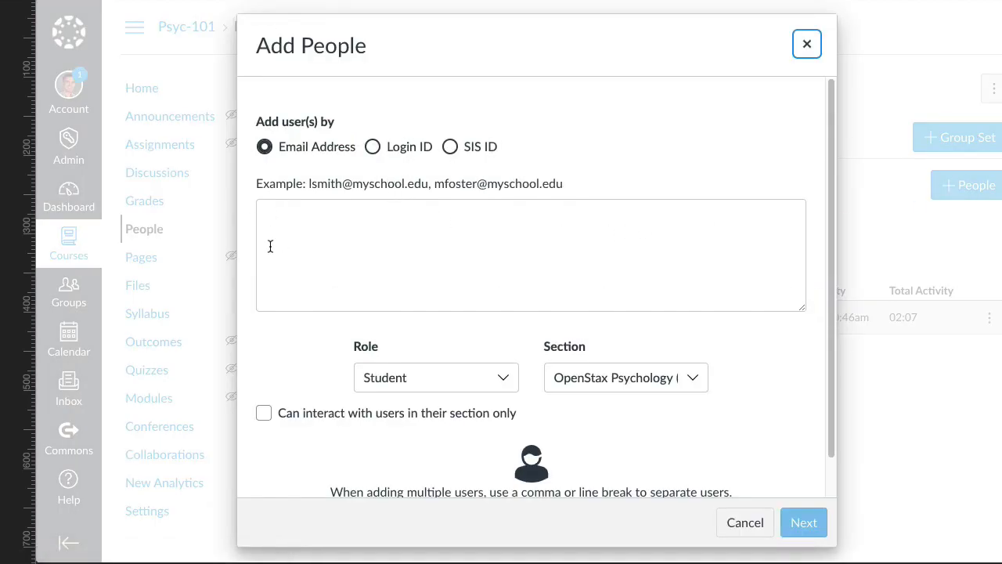
left_click(450, 146)
left_click(286, 223)
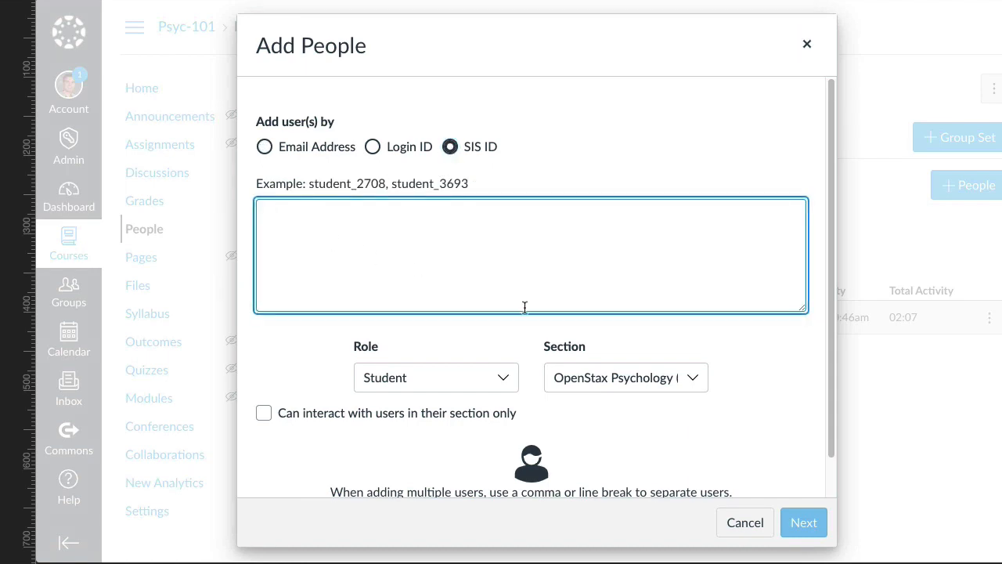
left_click(741, 525)
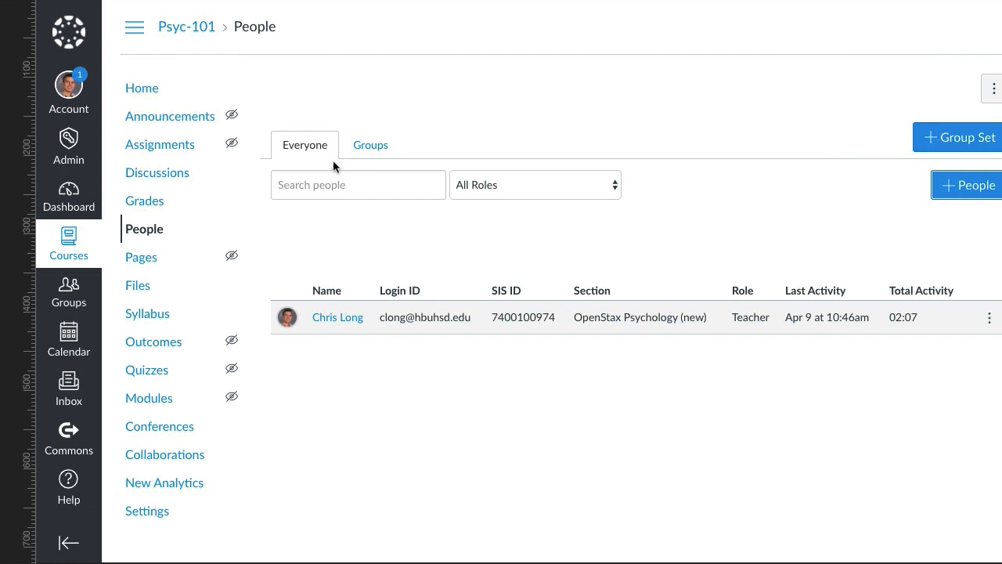
Switch to the Physics A course from the Courses tray
left_click(78, 246)
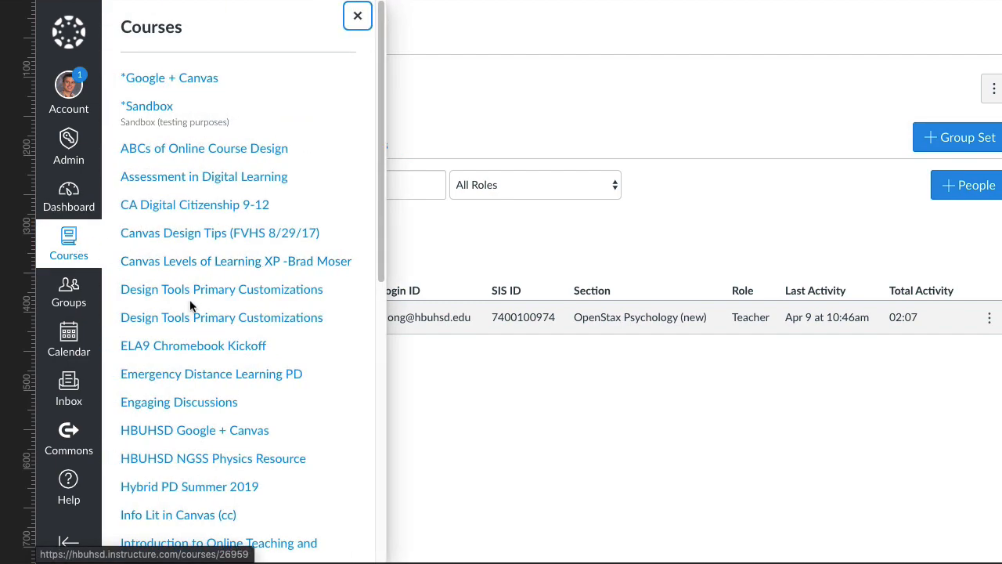
scroll(190, 310, "down", 6)
scroll(190, 307, "up", 1)
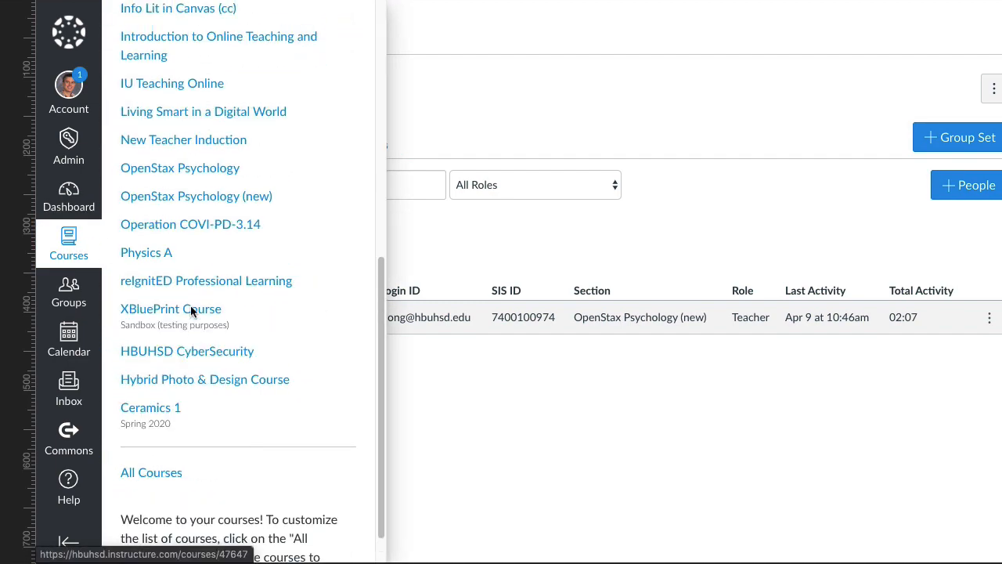
left_click(147, 258)
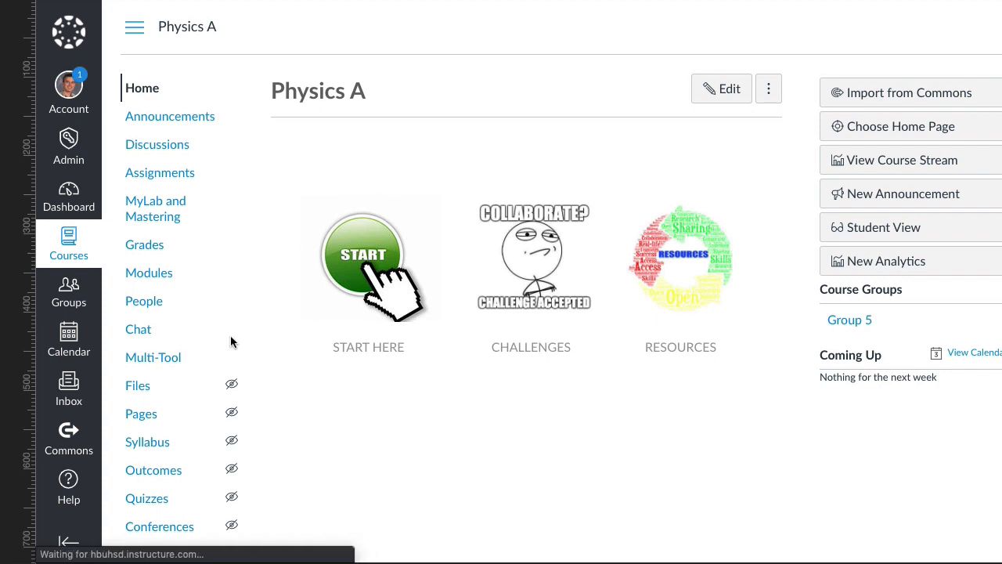
scroll(194, 409, "down", 2)
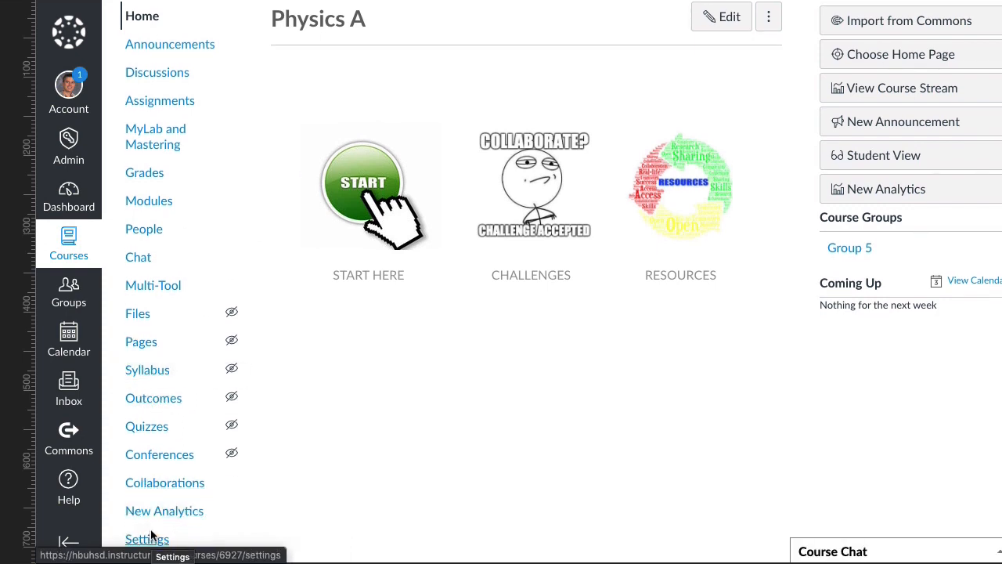
From Physics A Settings, begin an import of type Copy a Canvas Course
left_click(151, 533)
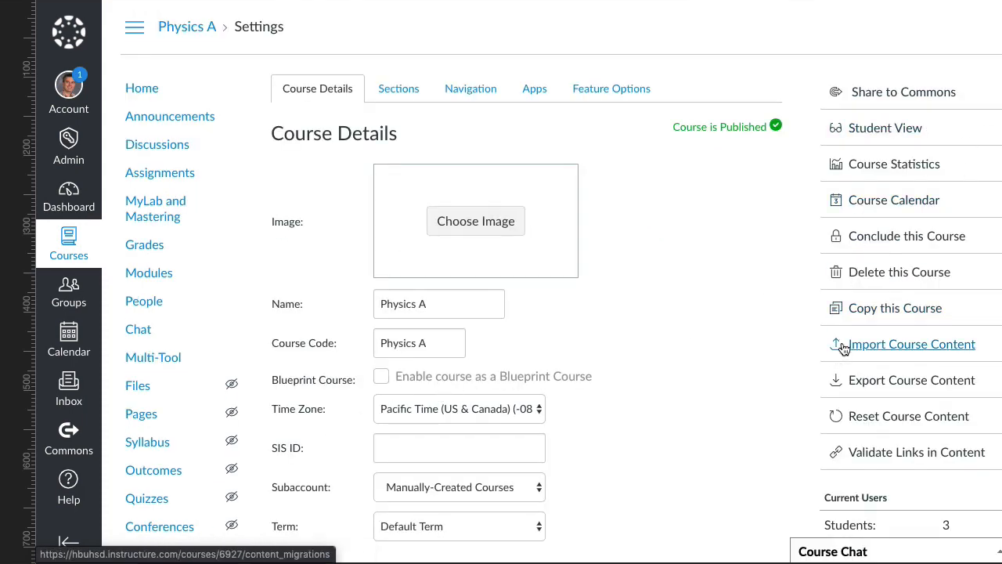
left_click(853, 347)
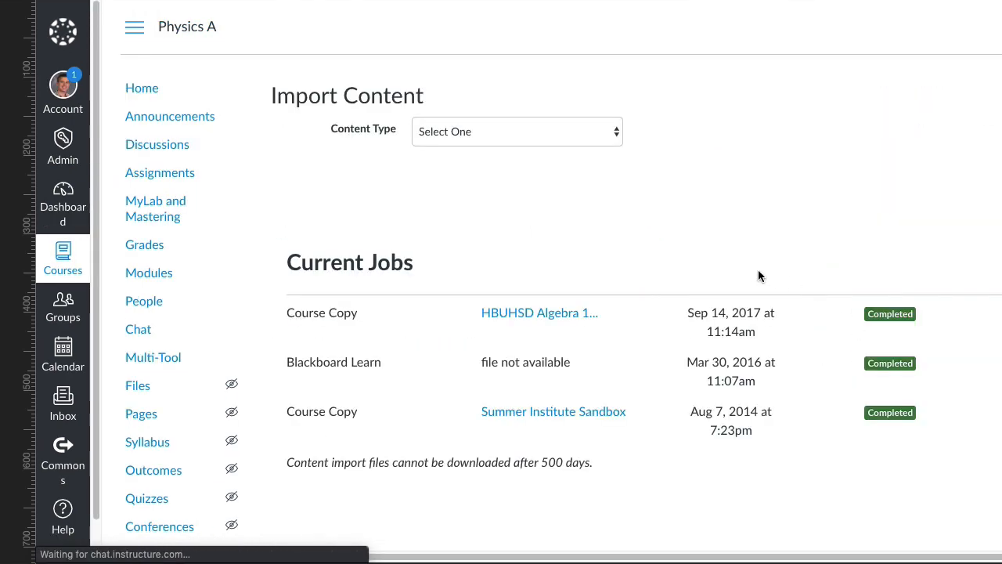
left_click(494, 131)
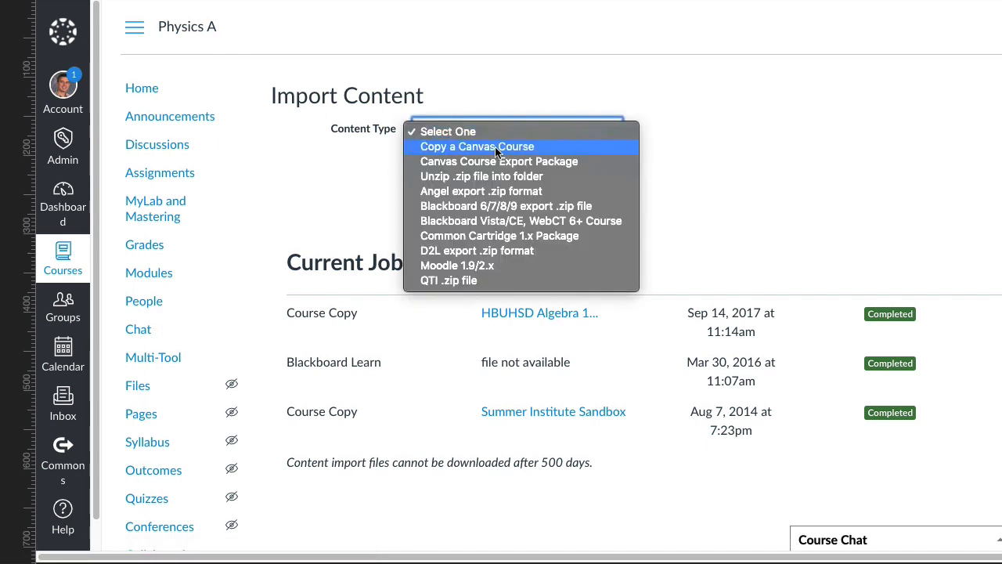
left_click(494, 147)
Choose OpenStax Psychology as the source and select specific content only
left_click(458, 177)
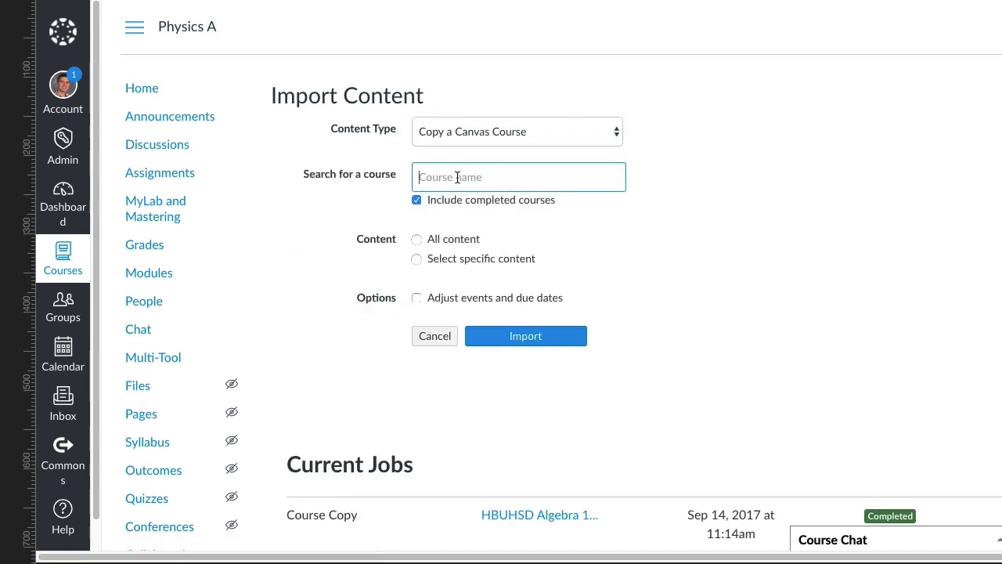
type("opens")
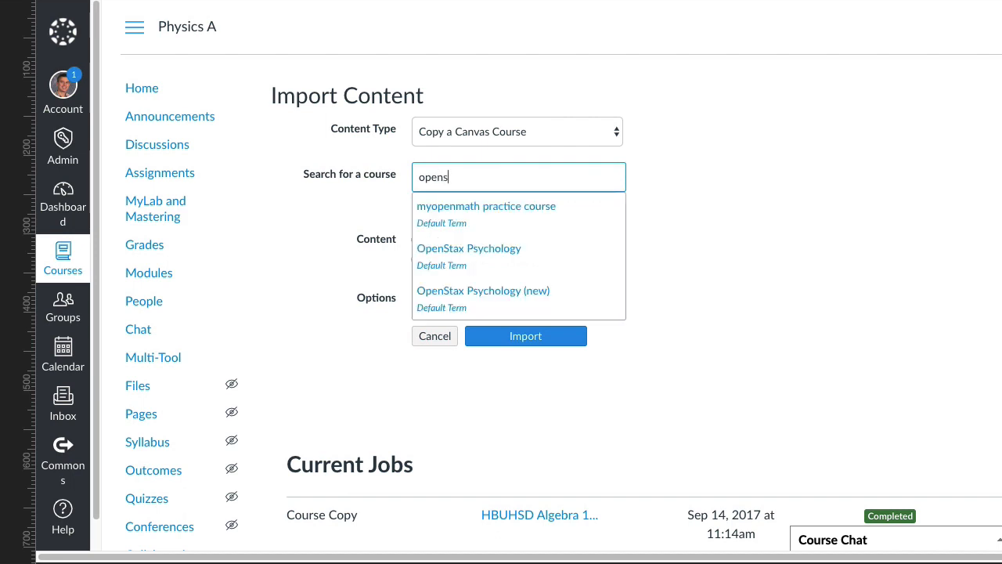
type("t")
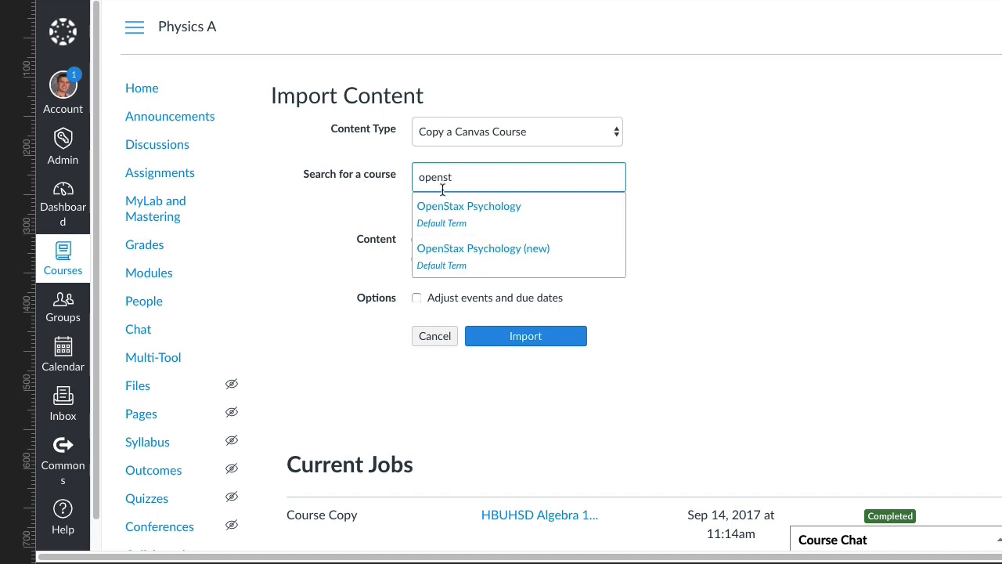
left_click(440, 210)
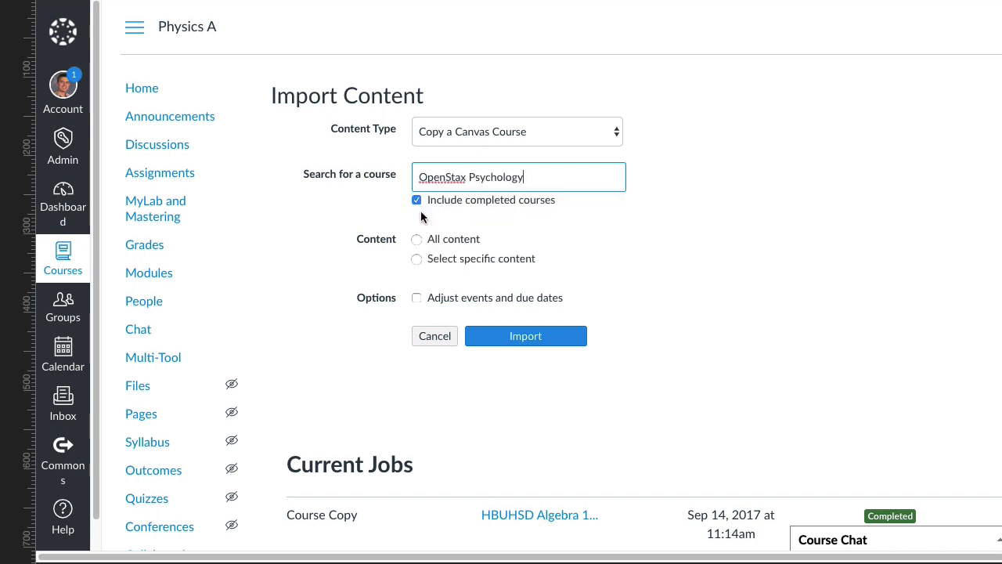
left_click(418, 259)
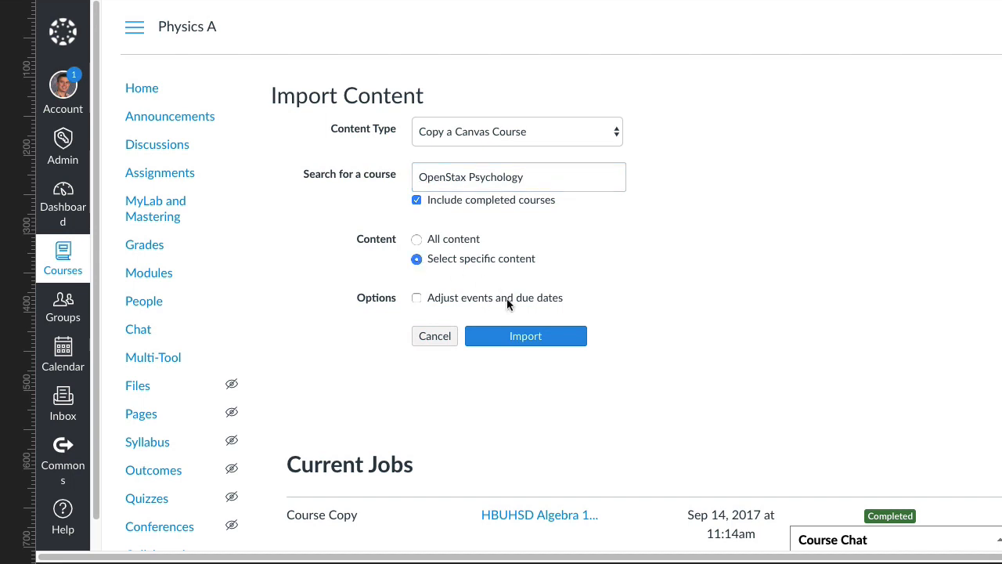
left_click(510, 337)
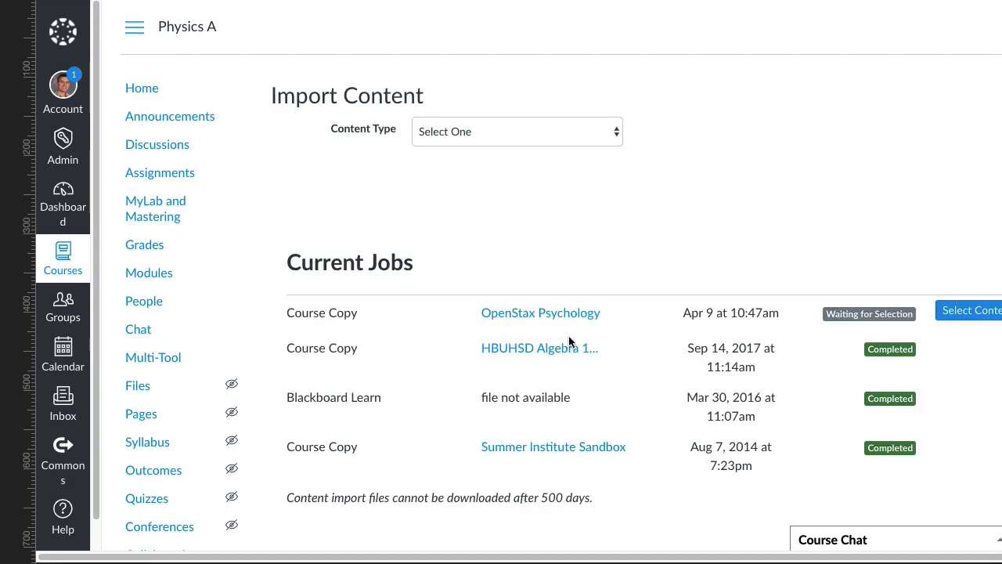
left_click(951, 310)
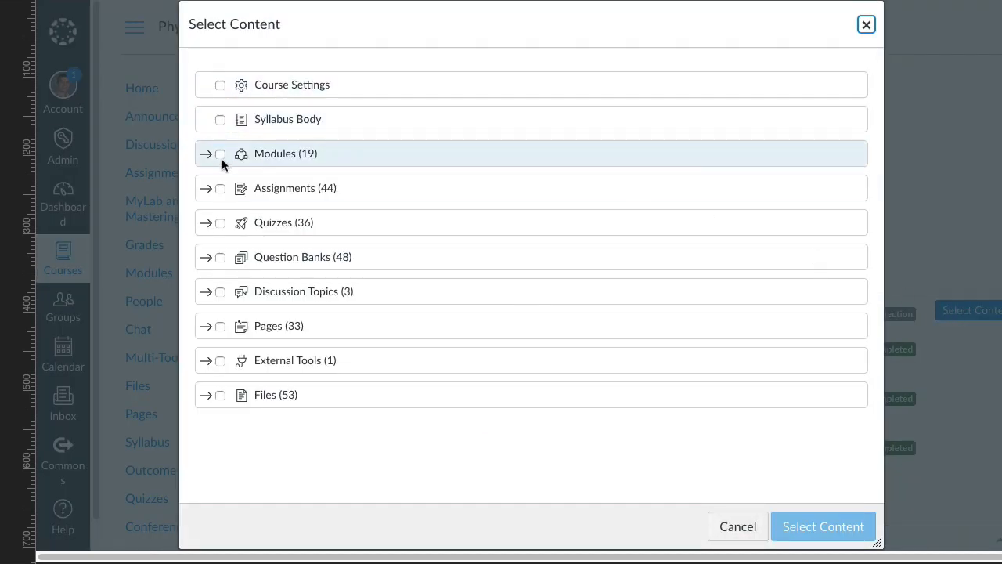
left_click(205, 224)
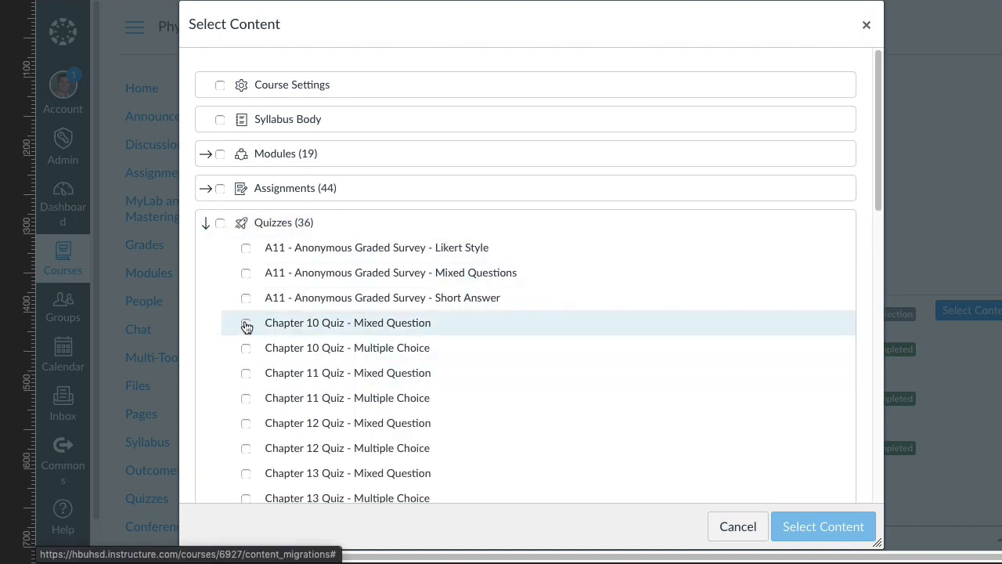
left_click(245, 324)
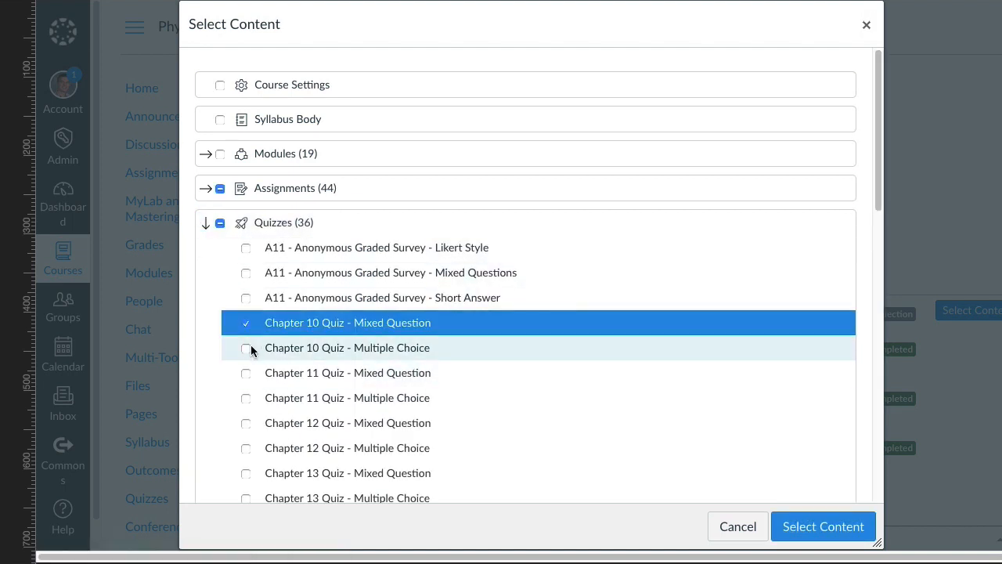
left_click(247, 400)
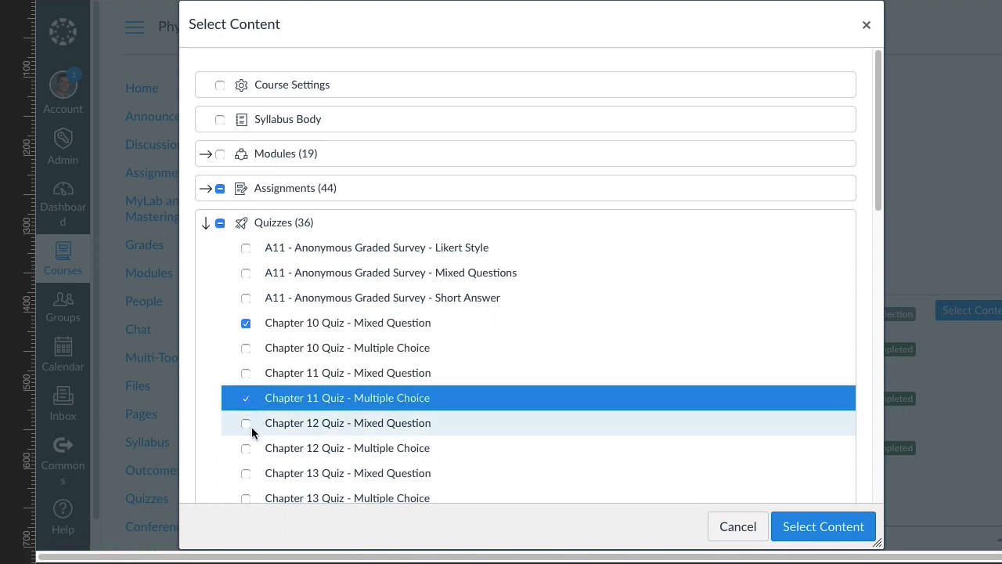
left_click(247, 448)
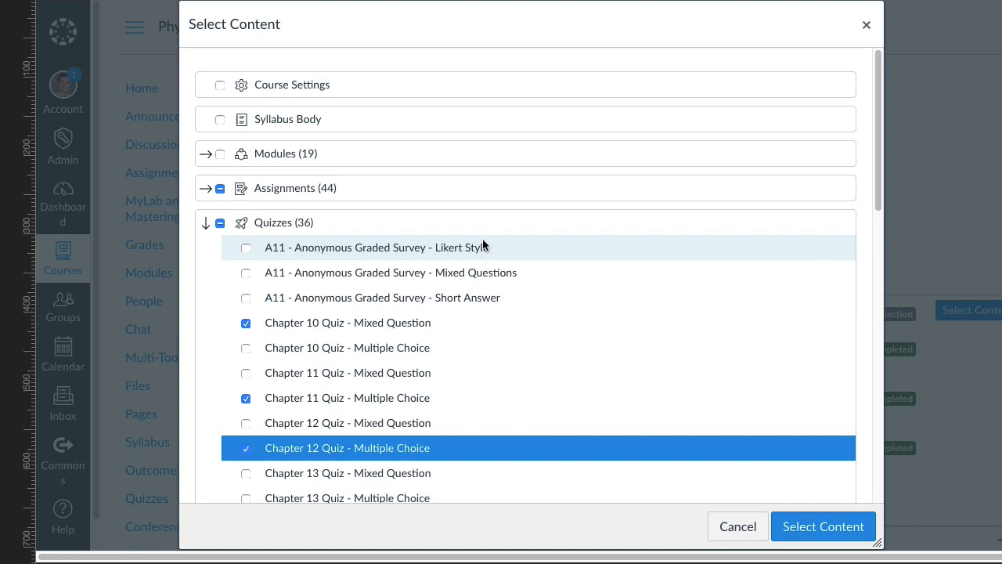
left_click(205, 224)
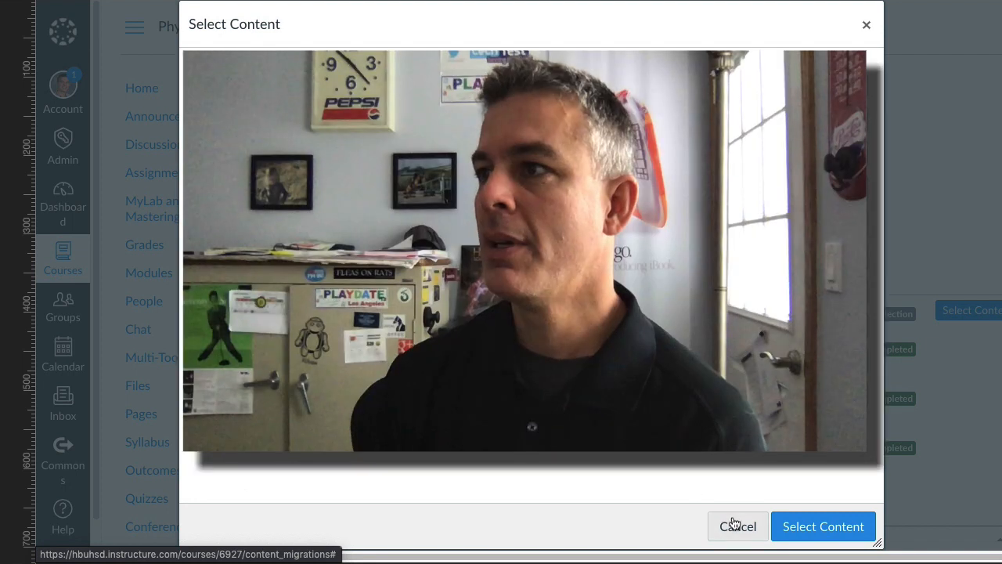
left_click(734, 523)
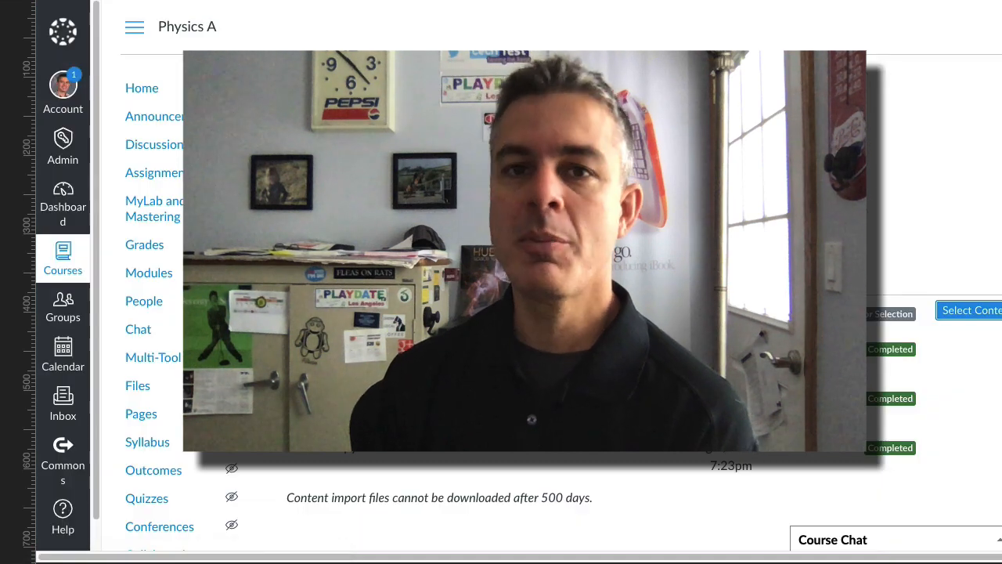